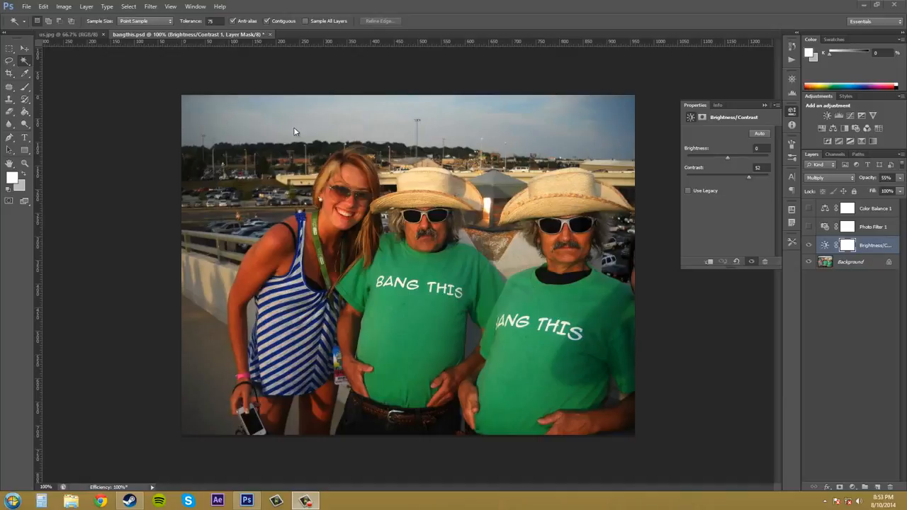
Select the entire sky with the Magic Wand at tolerance 75, adding the unselected strip near its right edge.
click(423, 7)
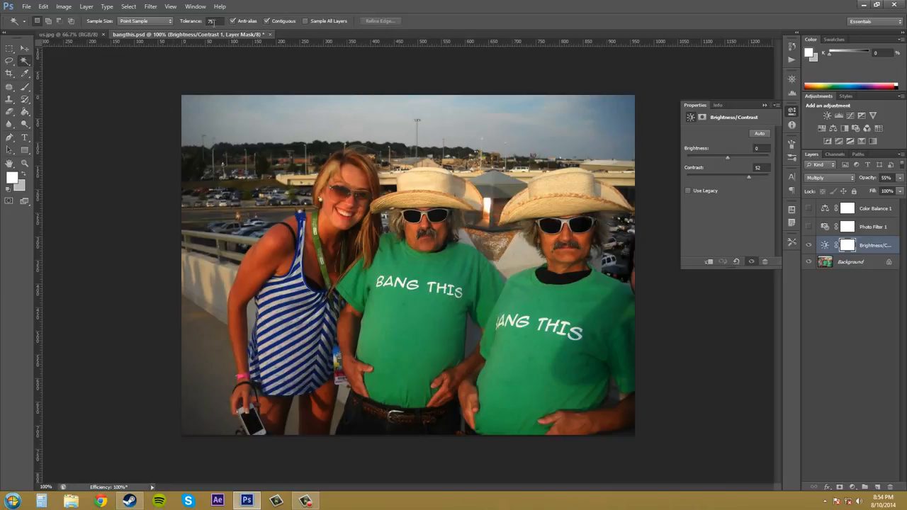
click(434, 127)
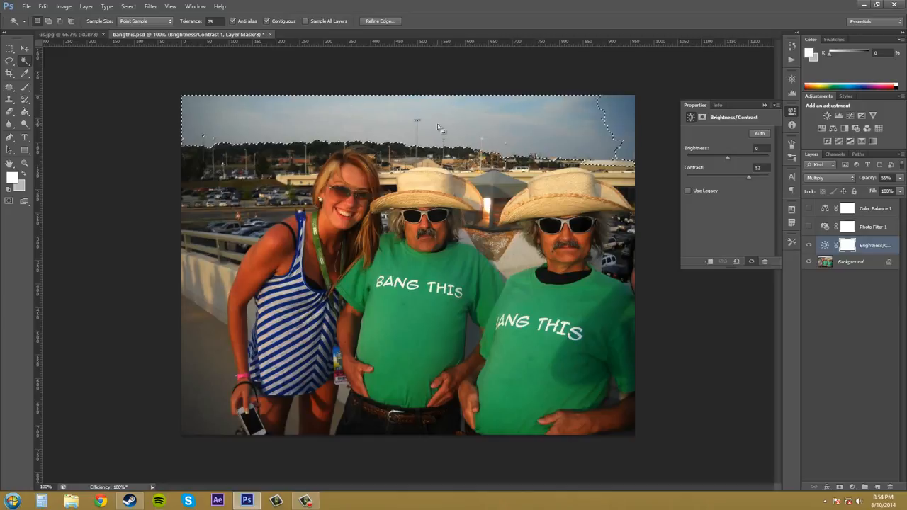
shift+click(602, 120)
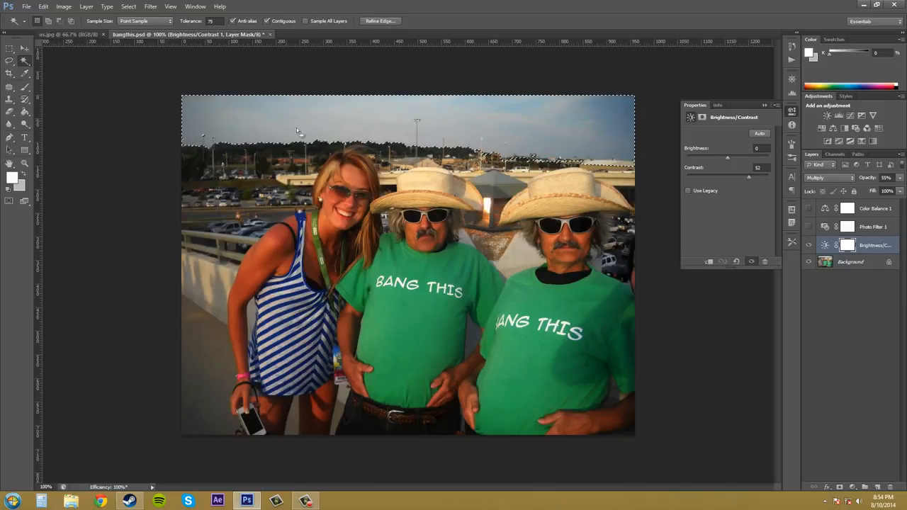
Add a Hue/Saturation adjustment layer for the selected sky with saturation -100 and lightness -43.
click(855, 489)
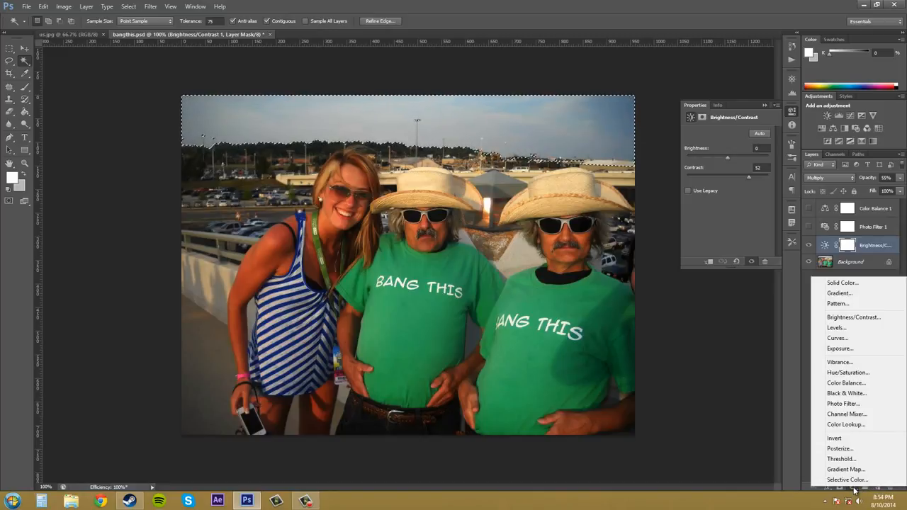
click(849, 374)
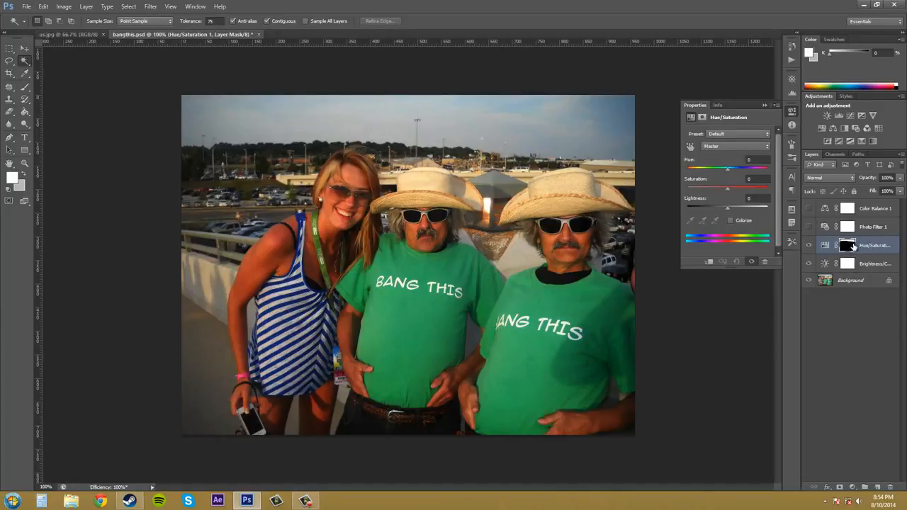
key(ctrl+i)
drag(727, 188, 624, 195)
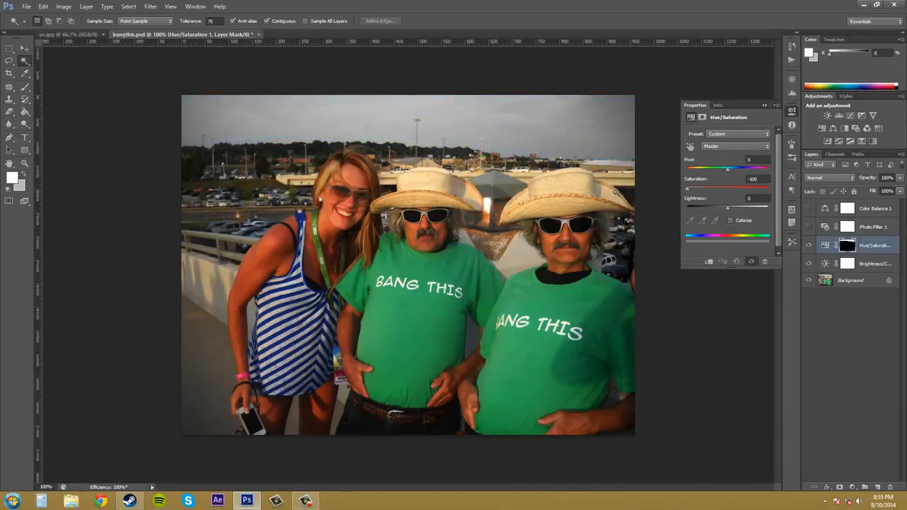
mouse_move(726, 206)
mouse_down()
mouse_move(642, 206)
mouse_move(726, 208)
mouse_move(698, 208)
mouse_move(709, 212)
mouse_up()
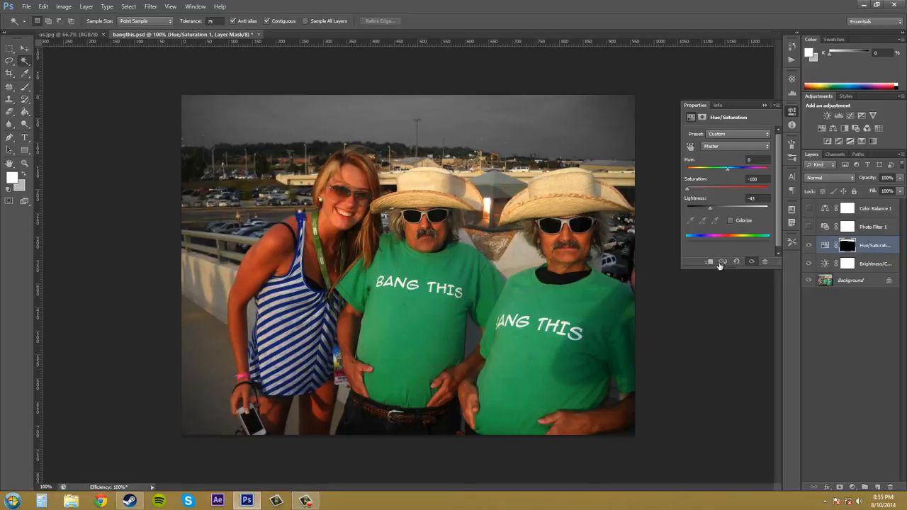
Activate the Hue/Saturation layer's mask and set up the Brush tool with a size of 10.
click(853, 248)
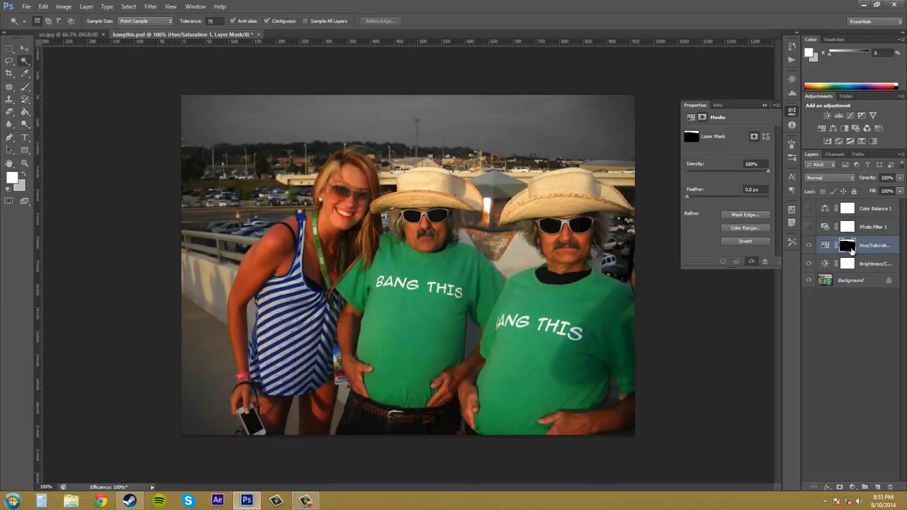
click(12, 178)
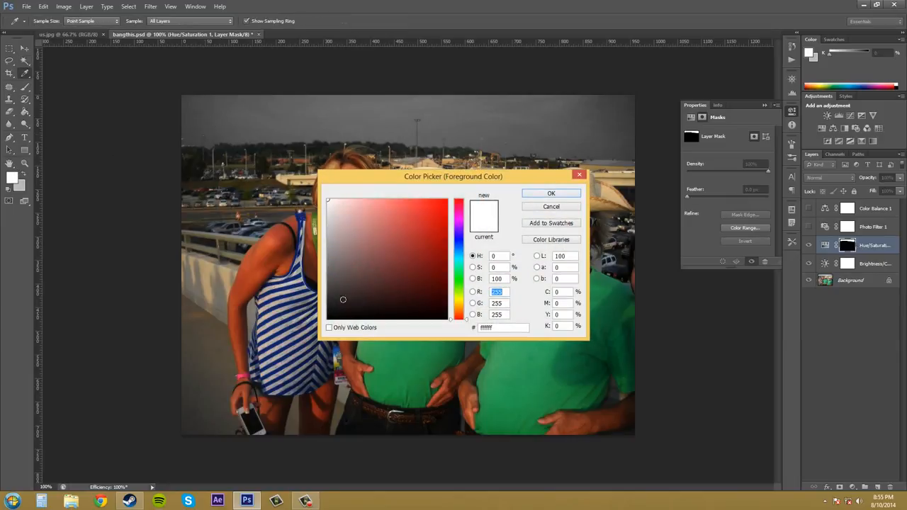
click(542, 195)
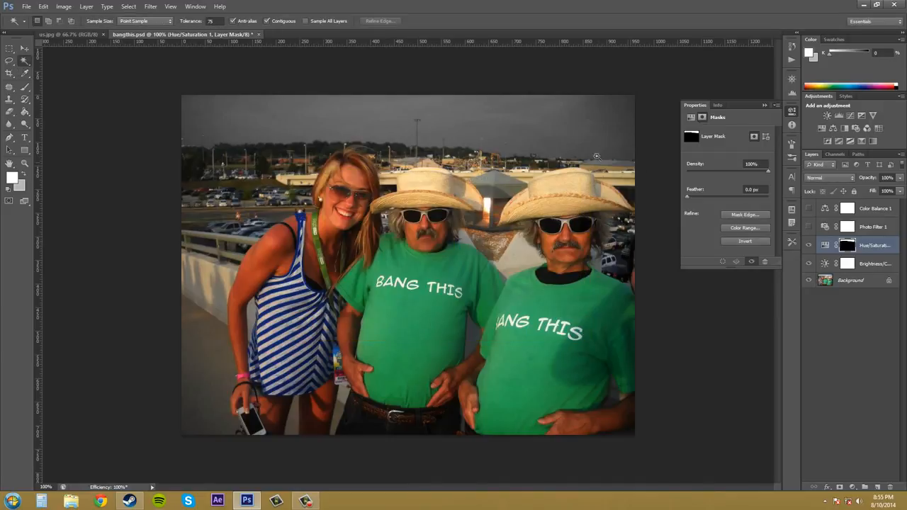
click(24, 86)
key(bracketleft)
key(bracketleft)
key(bracketleft)
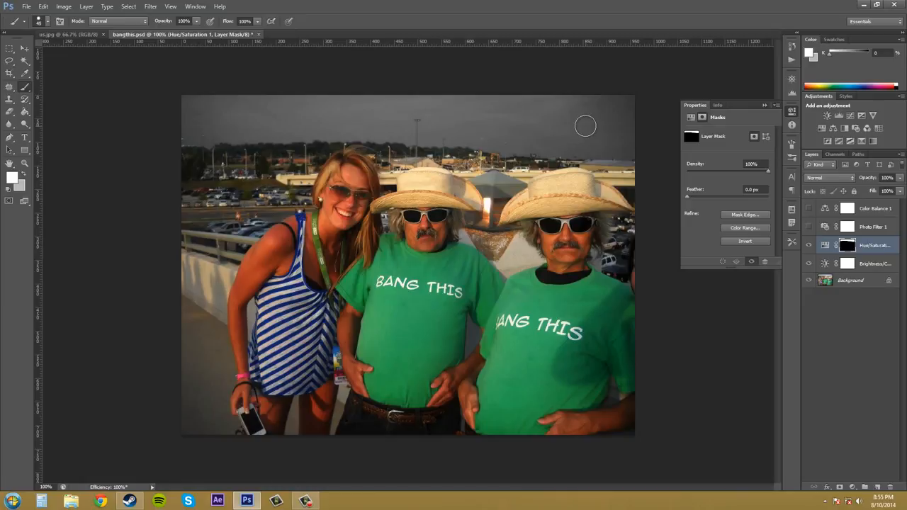
key(bracketleft)
key(z)
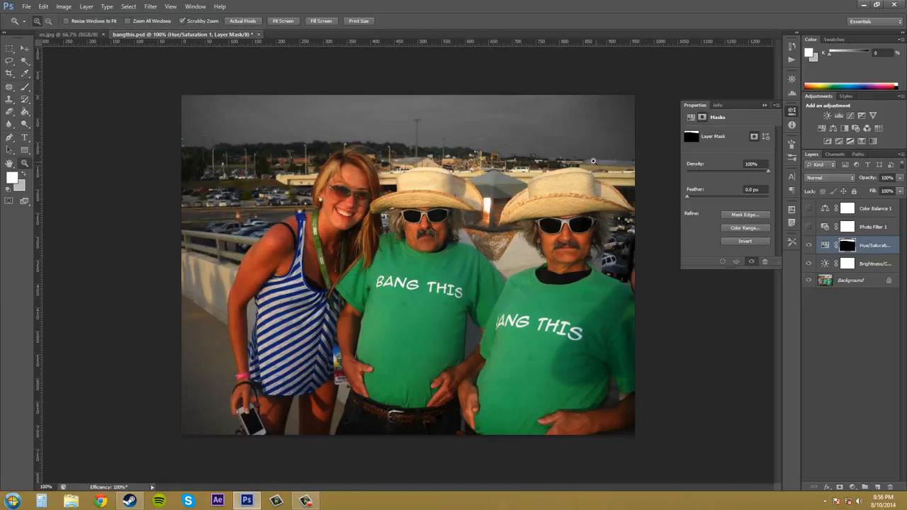
Paint black on the Hue/Saturation mask over the pale building roof and horizon behind the right-hand hat to remove the effect there.
drag(596, 162, 614, 205)
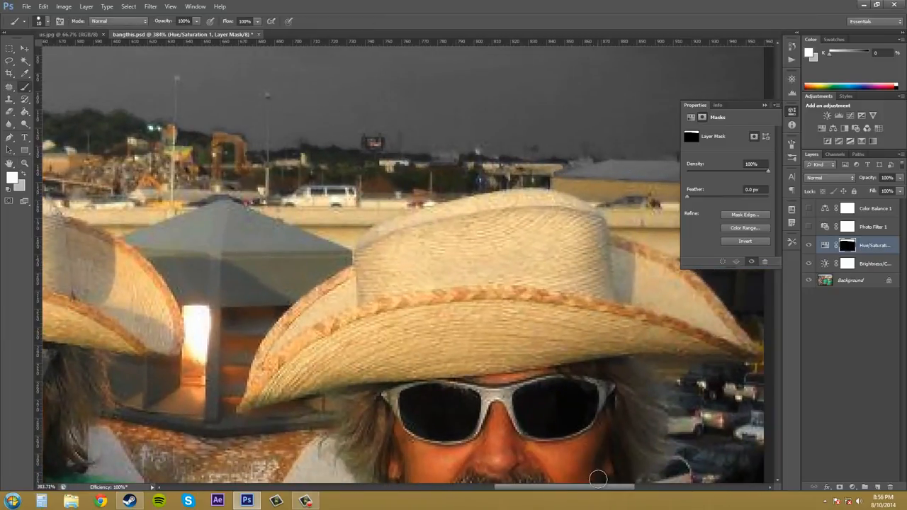
drag(599, 487, 647, 487)
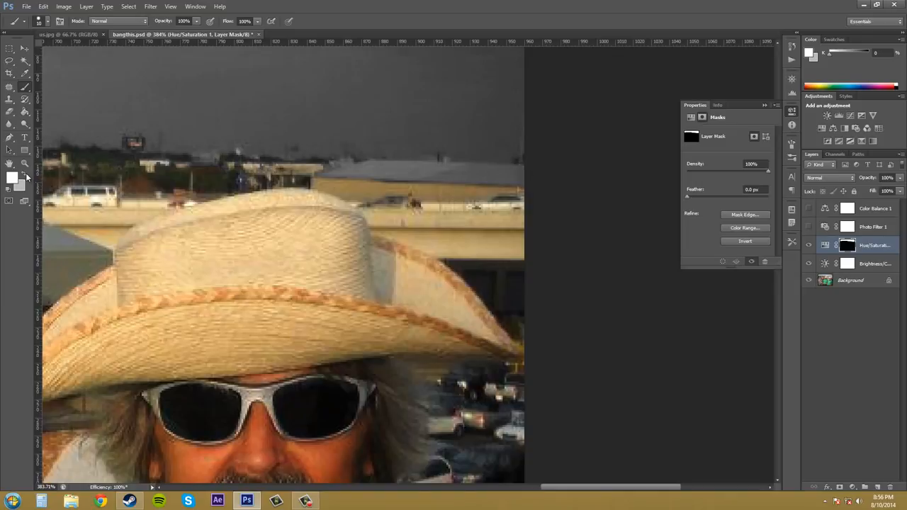
click(25, 178)
click(11, 177)
drag(338, 236, 313, 320)
click(551, 196)
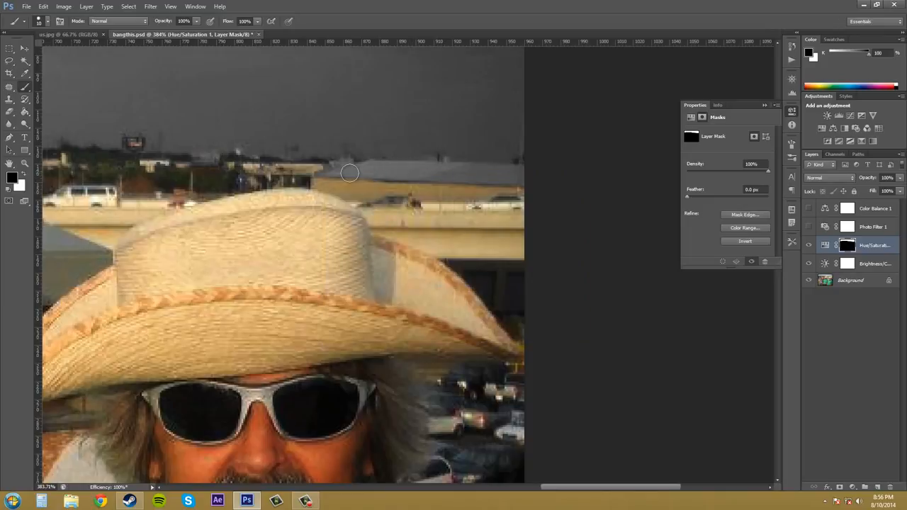
drag(326, 169, 533, 182)
drag(347, 169, 553, 178)
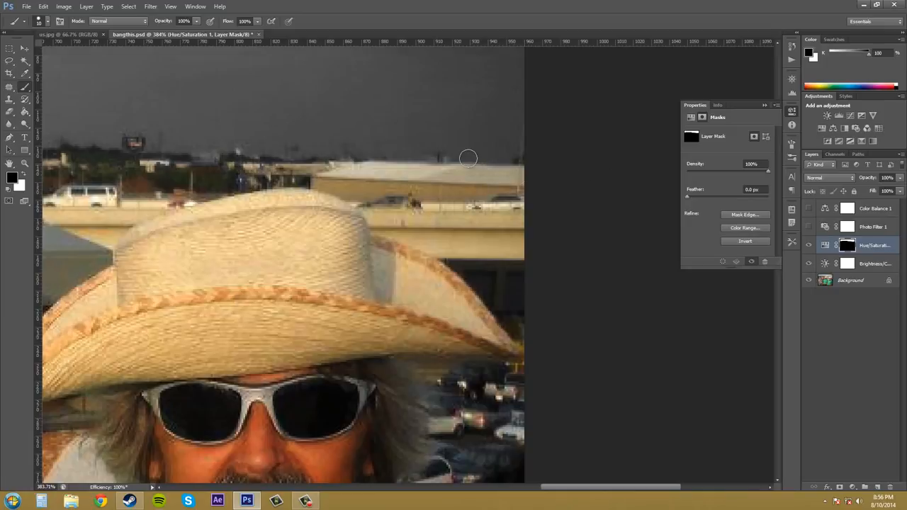
mouse_move(282, 170)
mouse_down()
mouse_move(180, 170)
mouse_move(397, 164)
mouse_move(585, 178)
mouse_up()
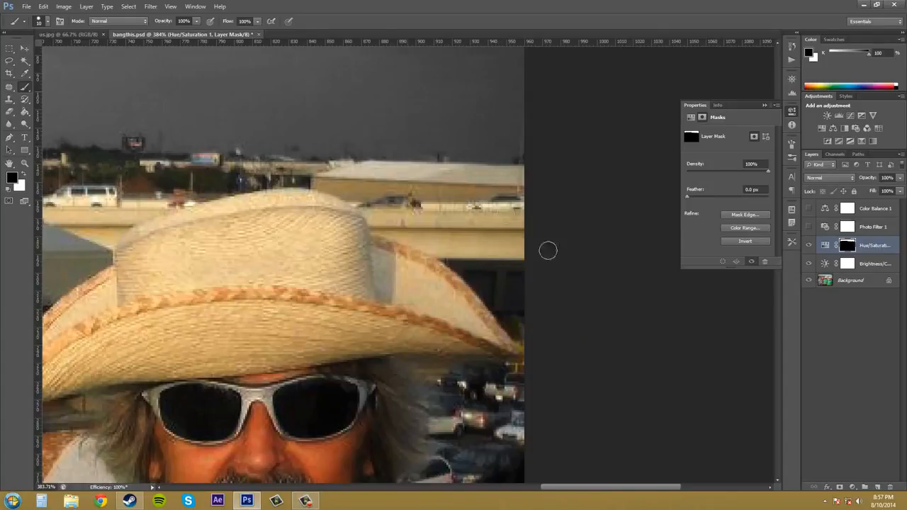
Try a Gaussian Blur with small and large radii on the Hue/Saturation layer mask.
key(z)
drag(593, 314, 543, 313)
key(b)
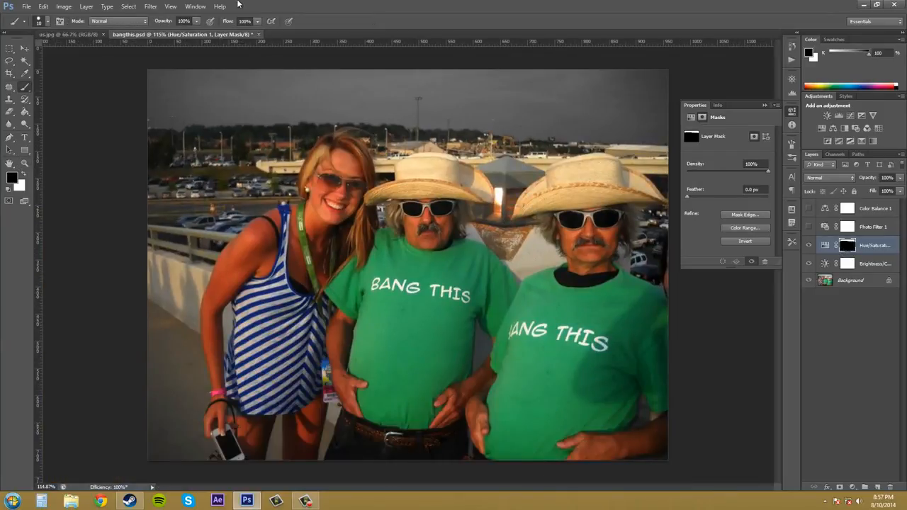
click(128, 9)
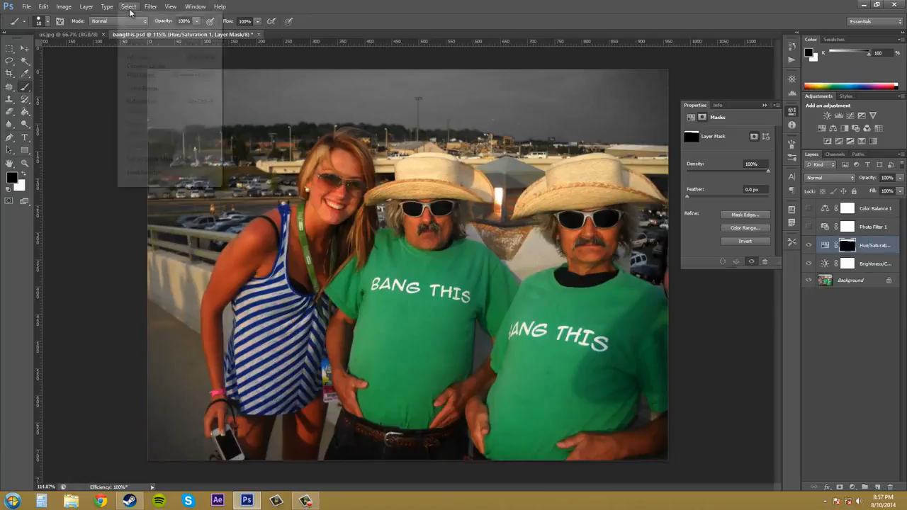
mouse_move(153, 8)
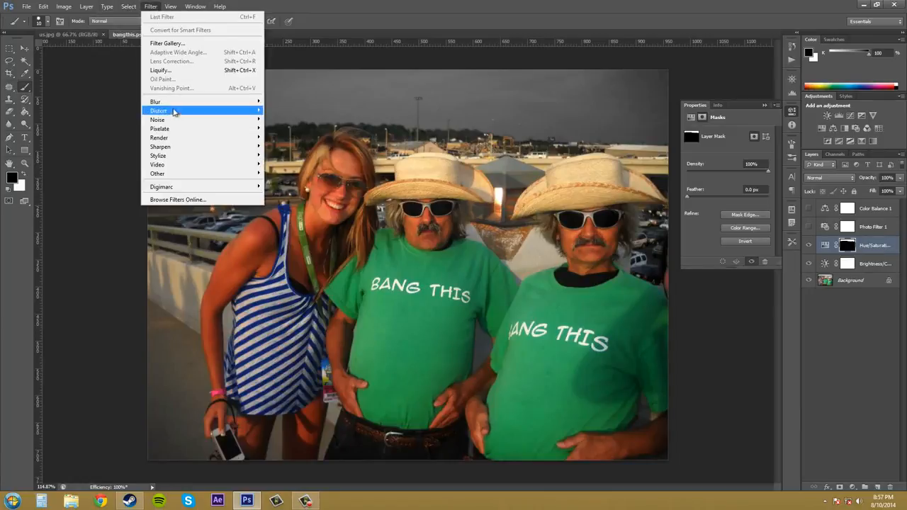
mouse_move(167, 102)
click(291, 168)
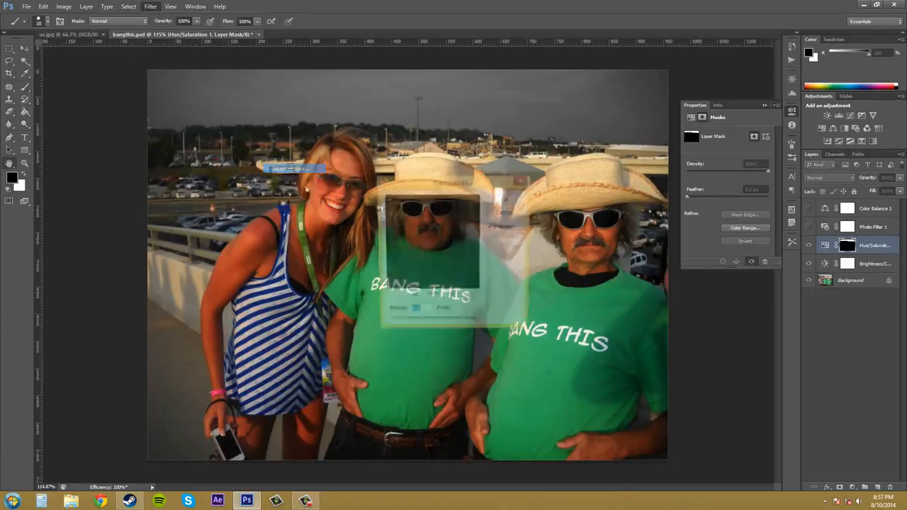
drag(499, 185, 613, 292)
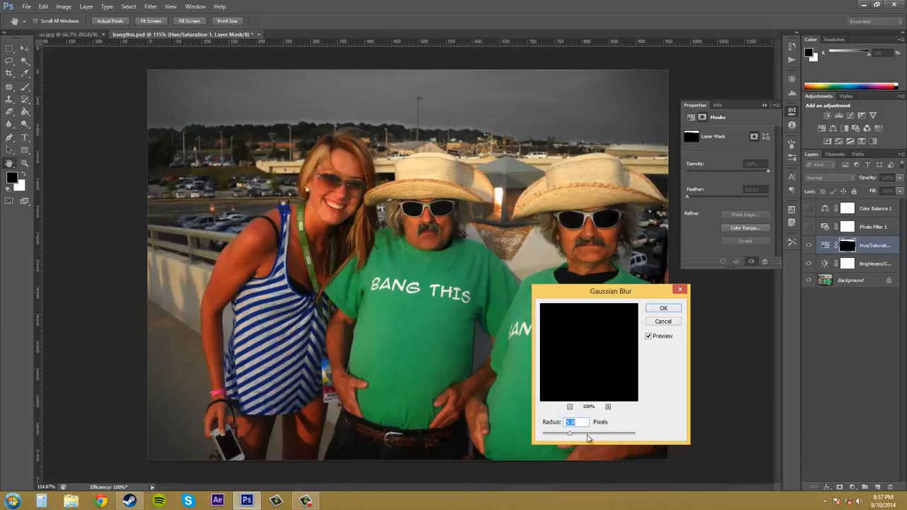
drag(567, 435, 594, 438)
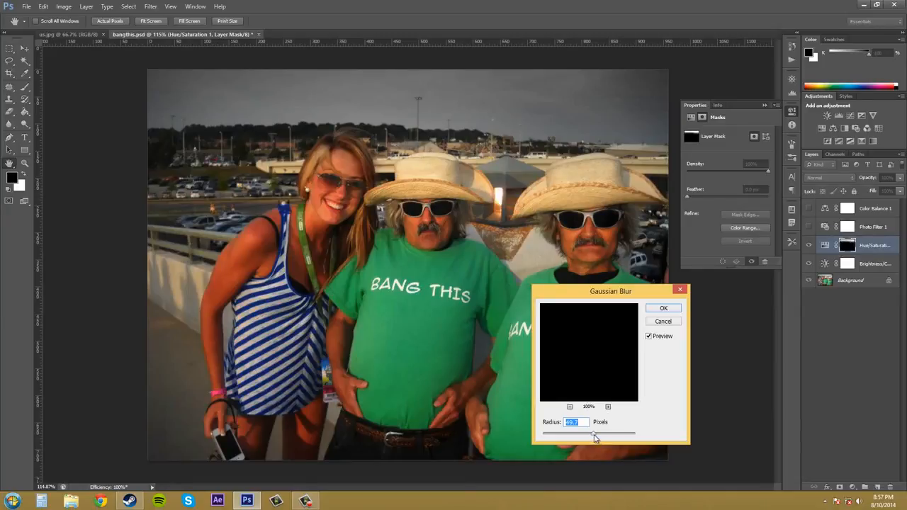
drag(594, 437, 524, 440)
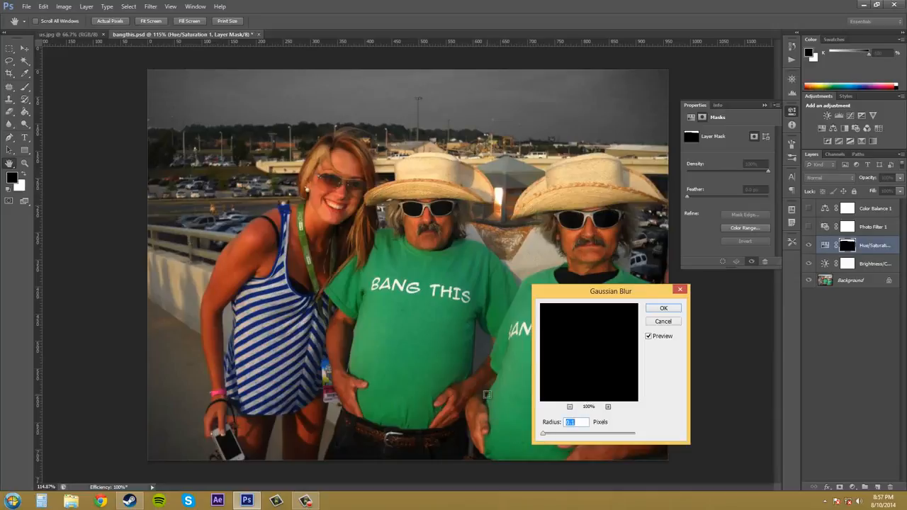
click(675, 325)
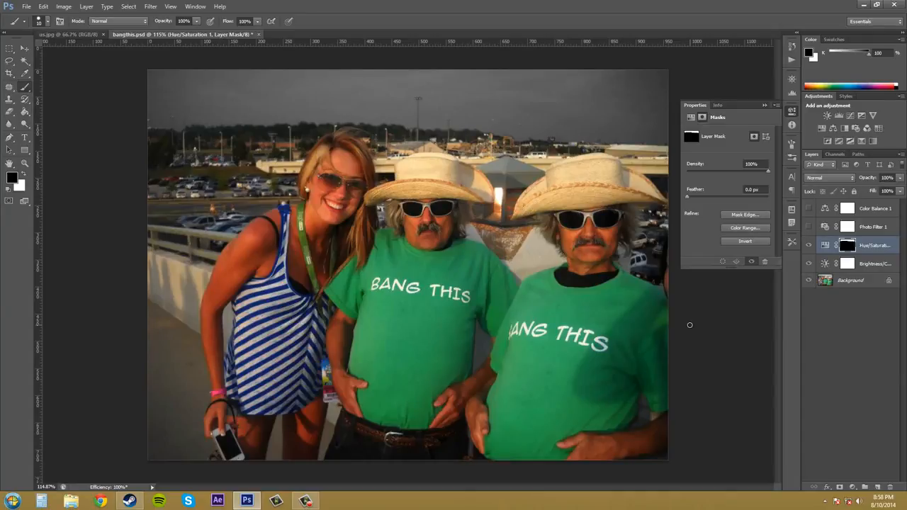
click(150, 6)
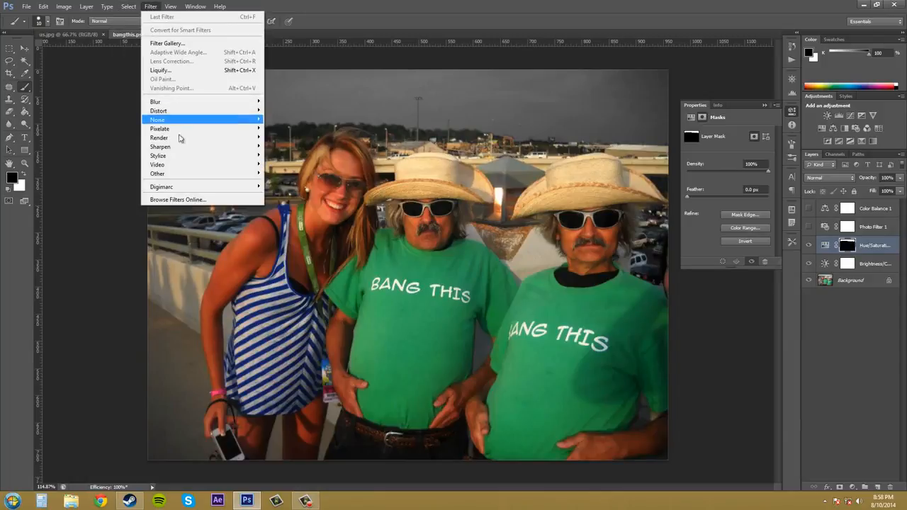
mouse_move(215, 146)
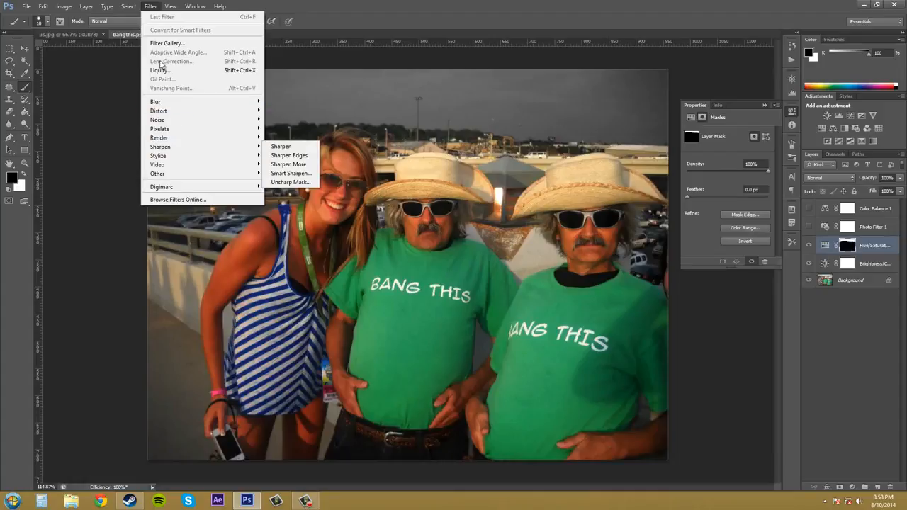
mouse_move(196, 107)
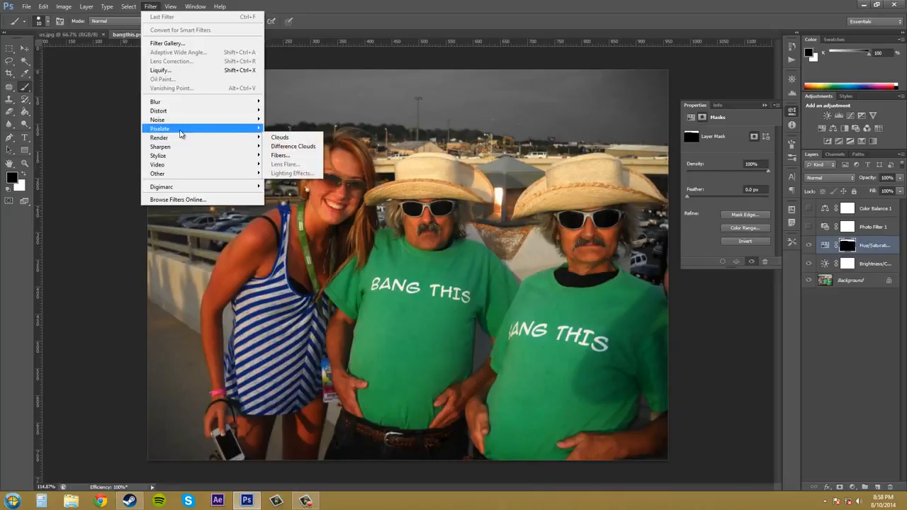
mouse_move(180, 132)
mouse_move(180, 157)
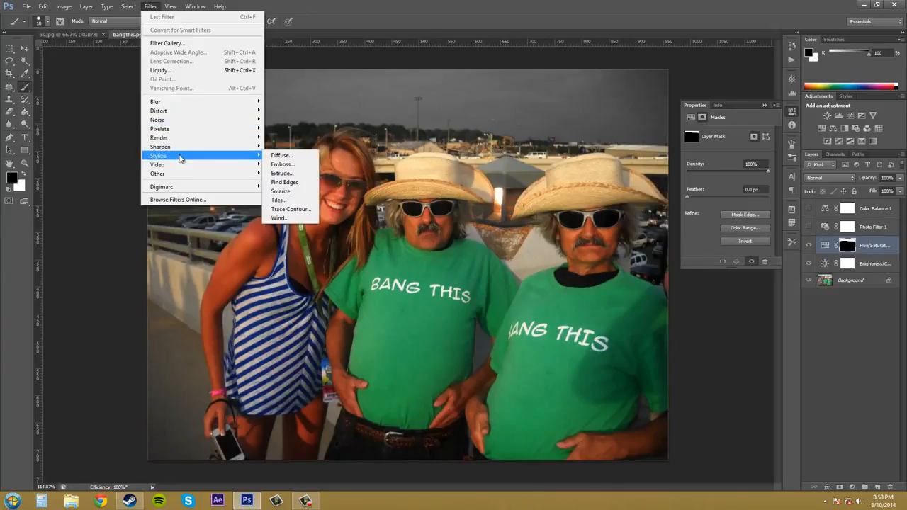